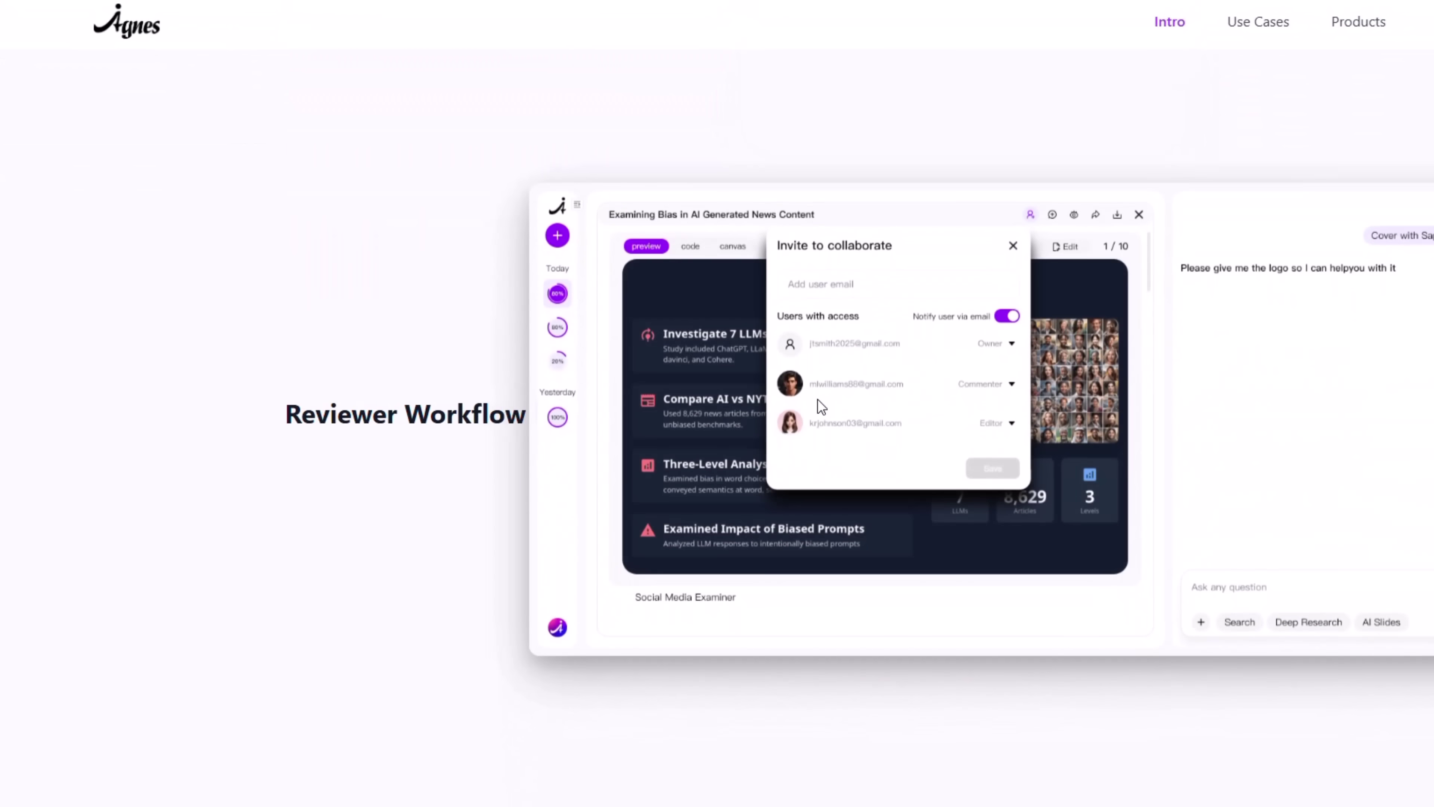
- Sign in to Agnes AI with the pre-filled login credentials
{"action": "scroll", "coordinate": [818, 401], "scroll_direction": "down", "scroll_amount": 10}
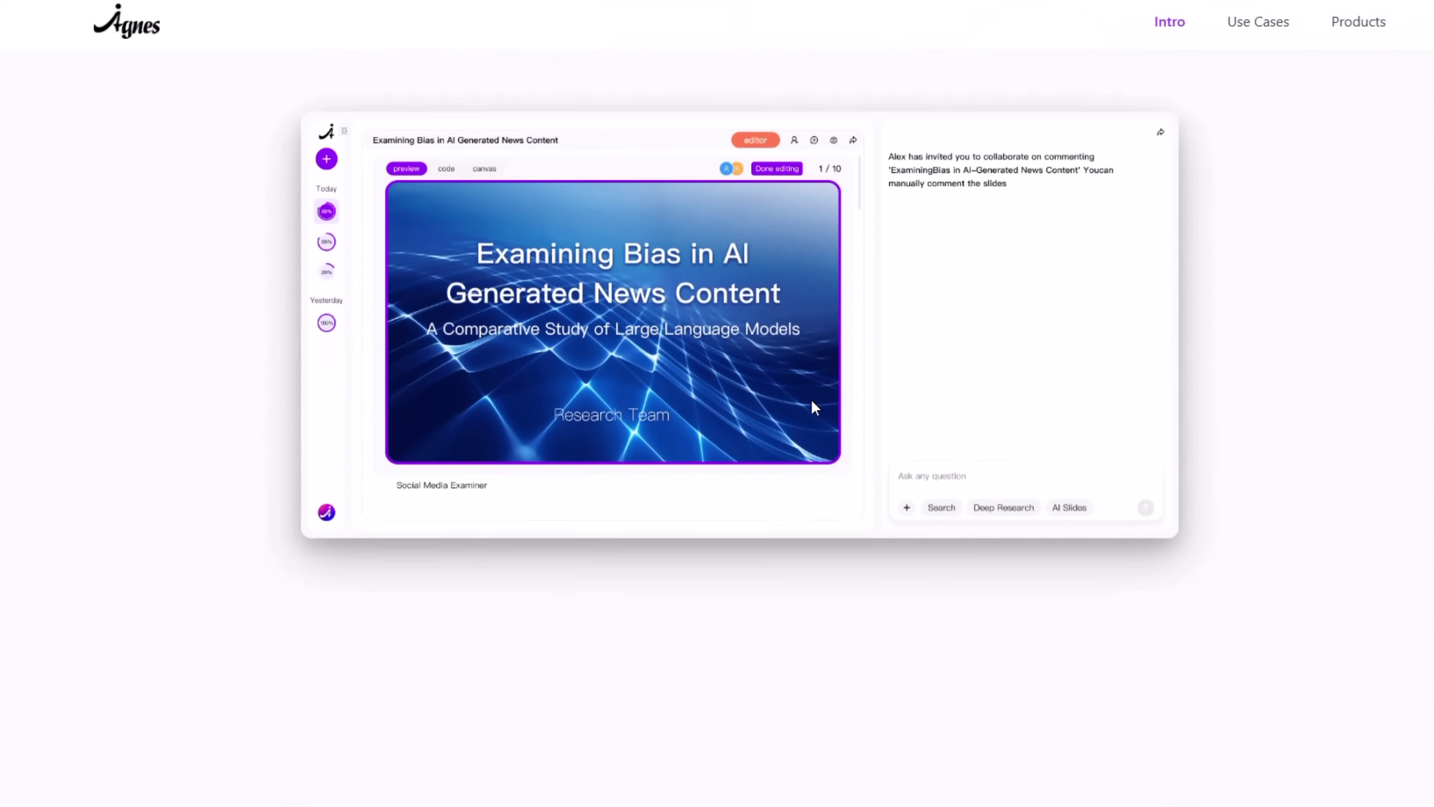
{"action": "scroll", "coordinate": [813, 407], "scroll_direction": "down", "scroll_amount": 3}
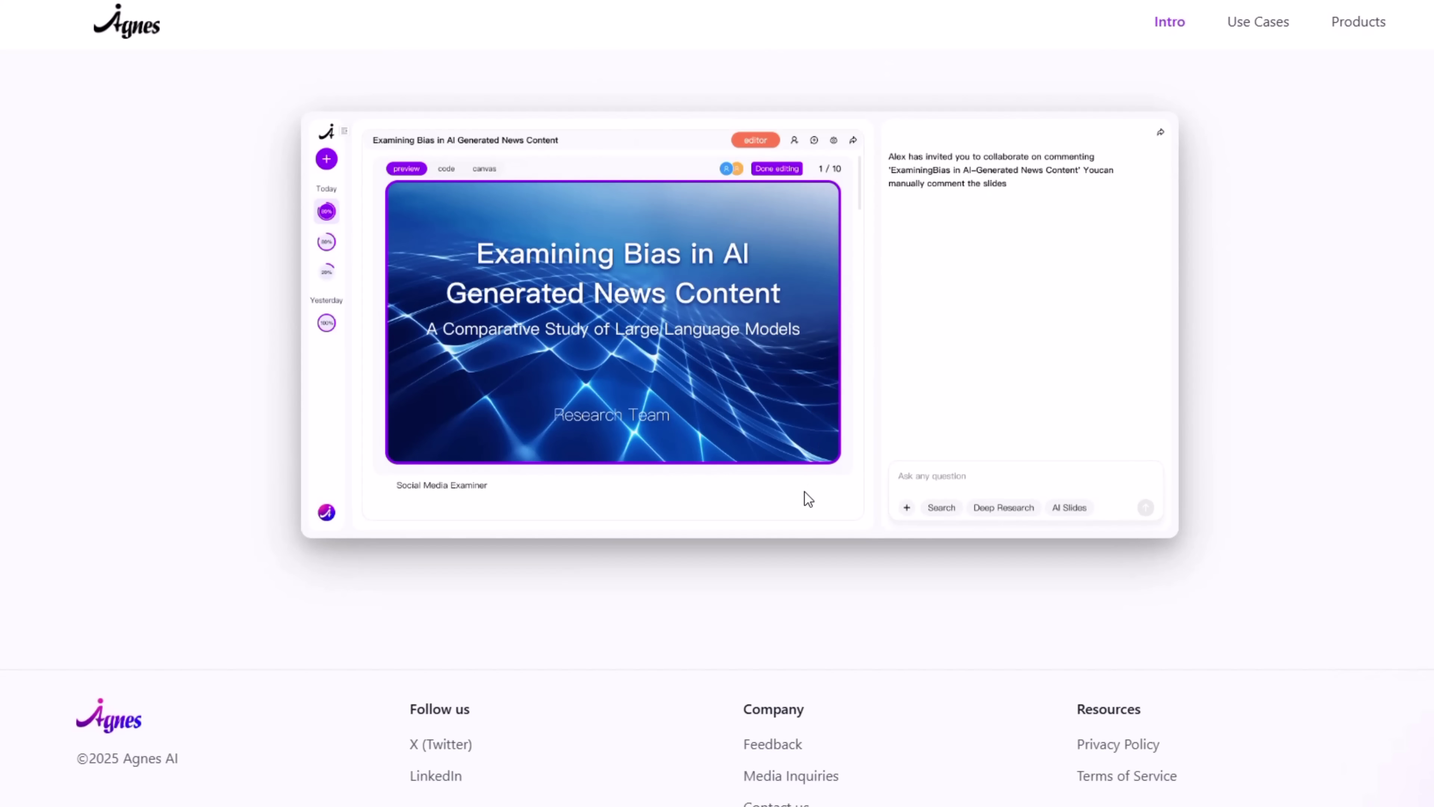
{"action": "scroll", "coordinate": [825, 608], "scroll_direction": "up", "scroll_amount": 5}
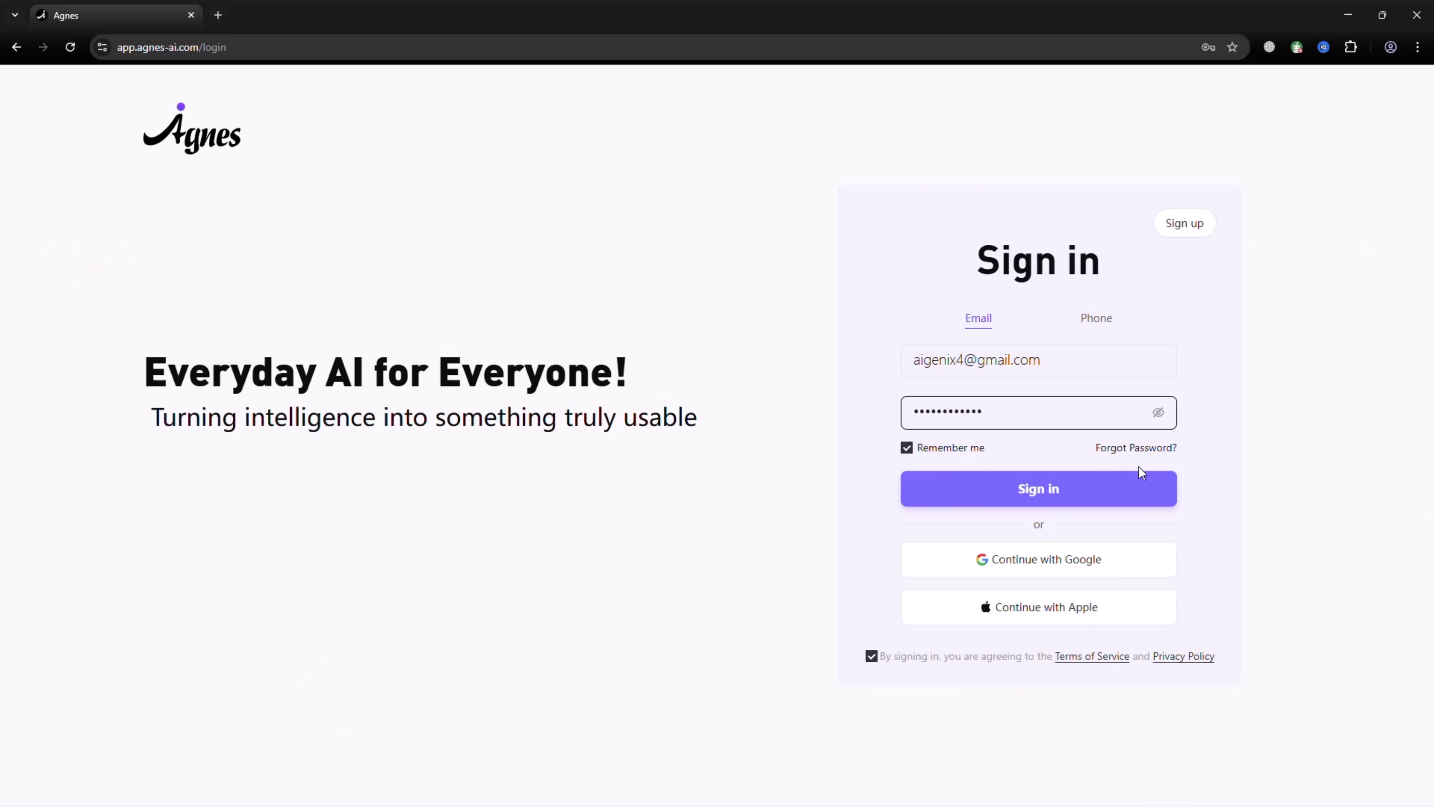
{"action": "left_click", "coordinate": [1037, 489]}
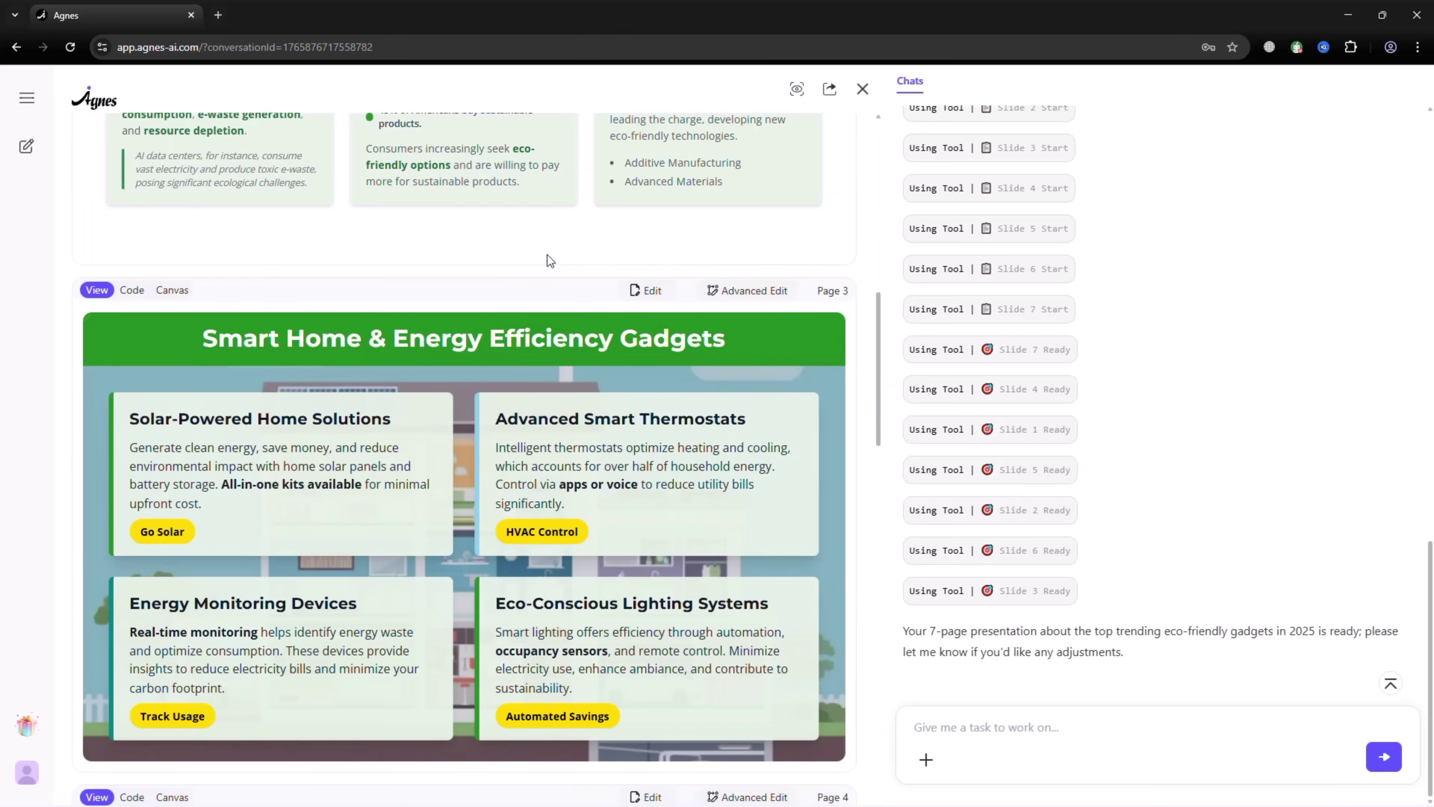
- Send the AI Slides request for a deck on top trending eco-friendly gadgets in 2025
{"action": "scroll", "coordinate": [346, 250], "scroll_direction": "up", "scroll_amount": 12}
{"action": "scroll", "coordinate": [602, 286], "scroll_direction": "down", "scroll_amount": 17}
{"action": "scroll", "coordinate": [606, 280], "scroll_direction": "down", "scroll_amount": 20}
{"action": "scroll", "coordinate": [605, 280], "scroll_direction": "up", "scroll_amount": 20}
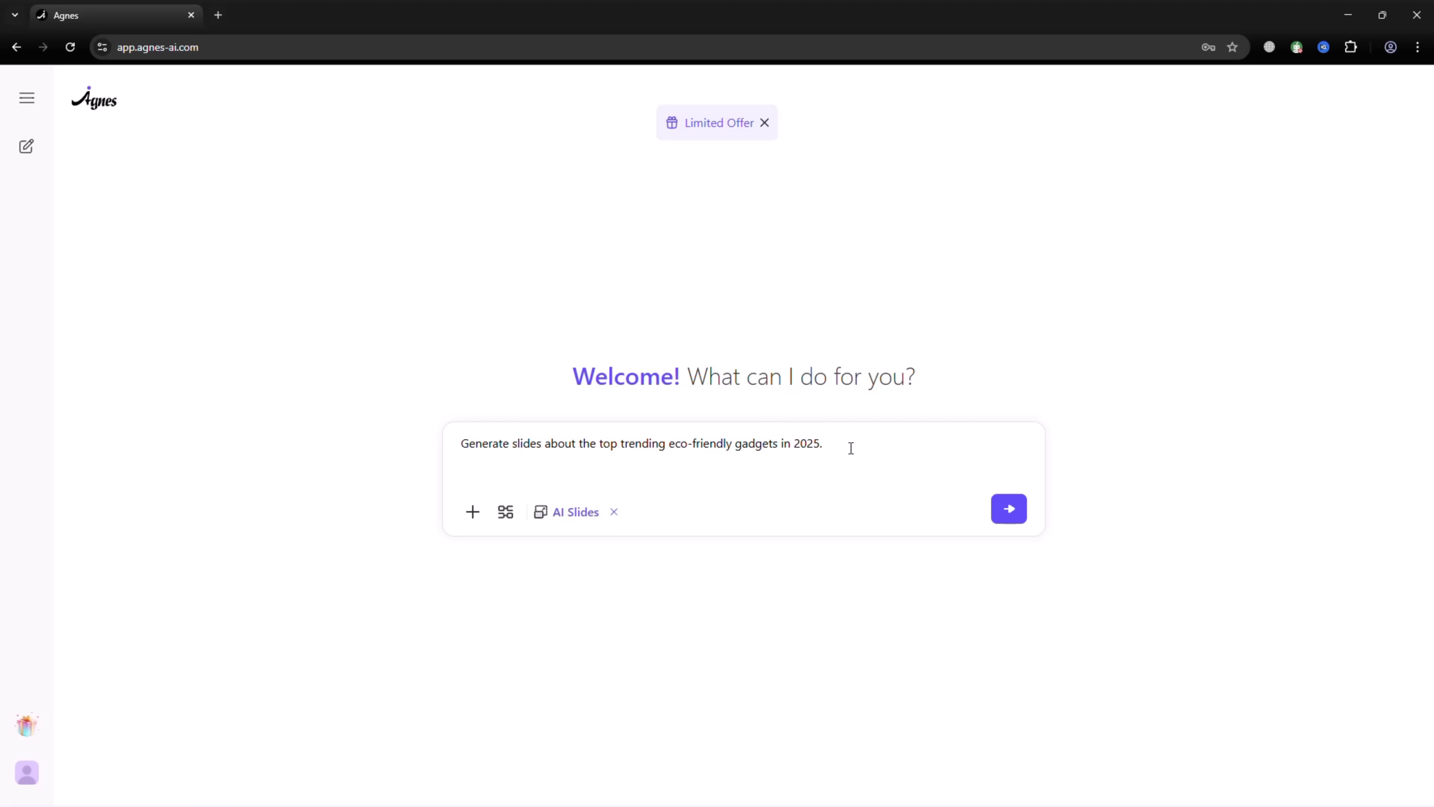
{"action": "left_click", "coordinate": [1009, 509]}
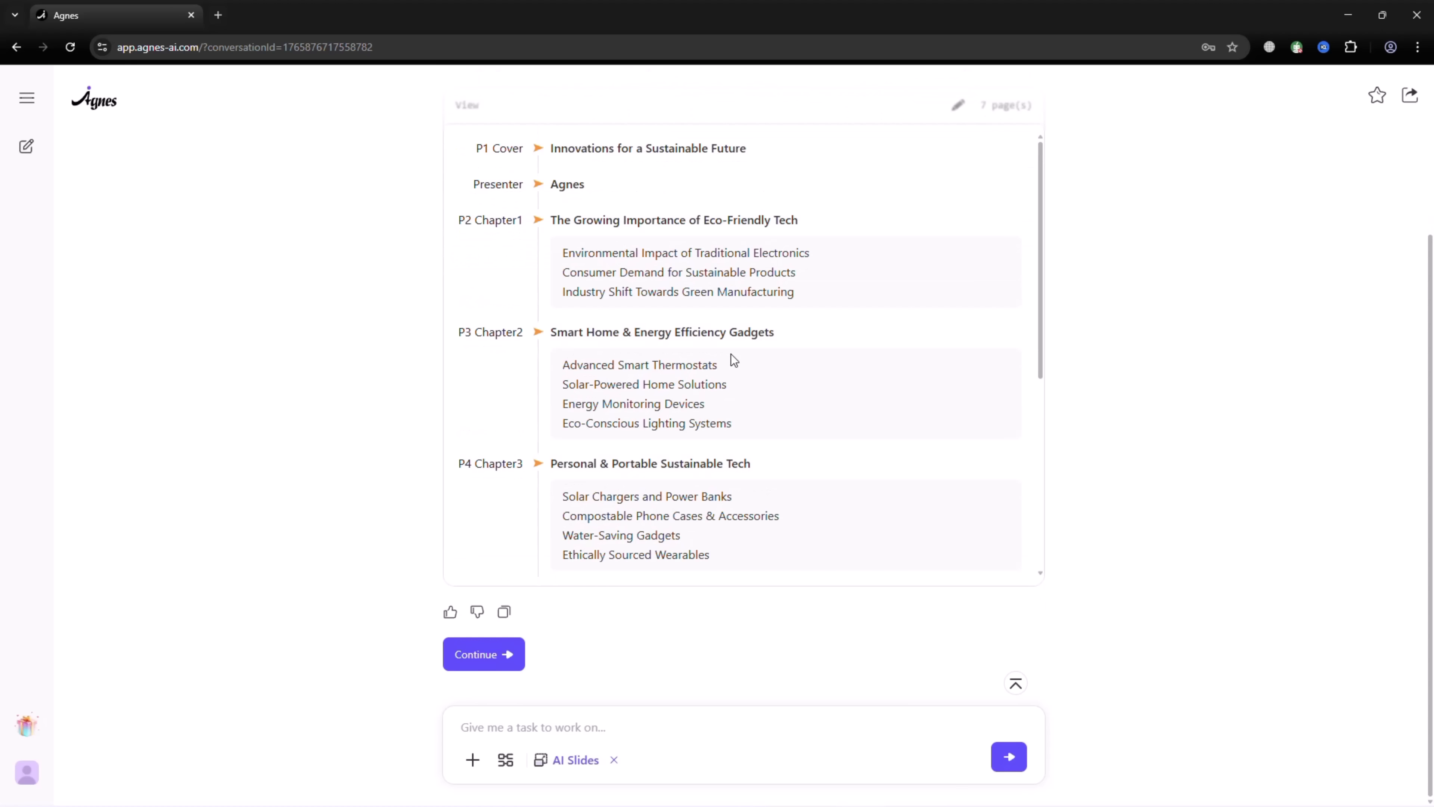
- Approve the generated slide outline and expand the full web search result text
{"action": "left_click", "coordinate": [507, 641]}
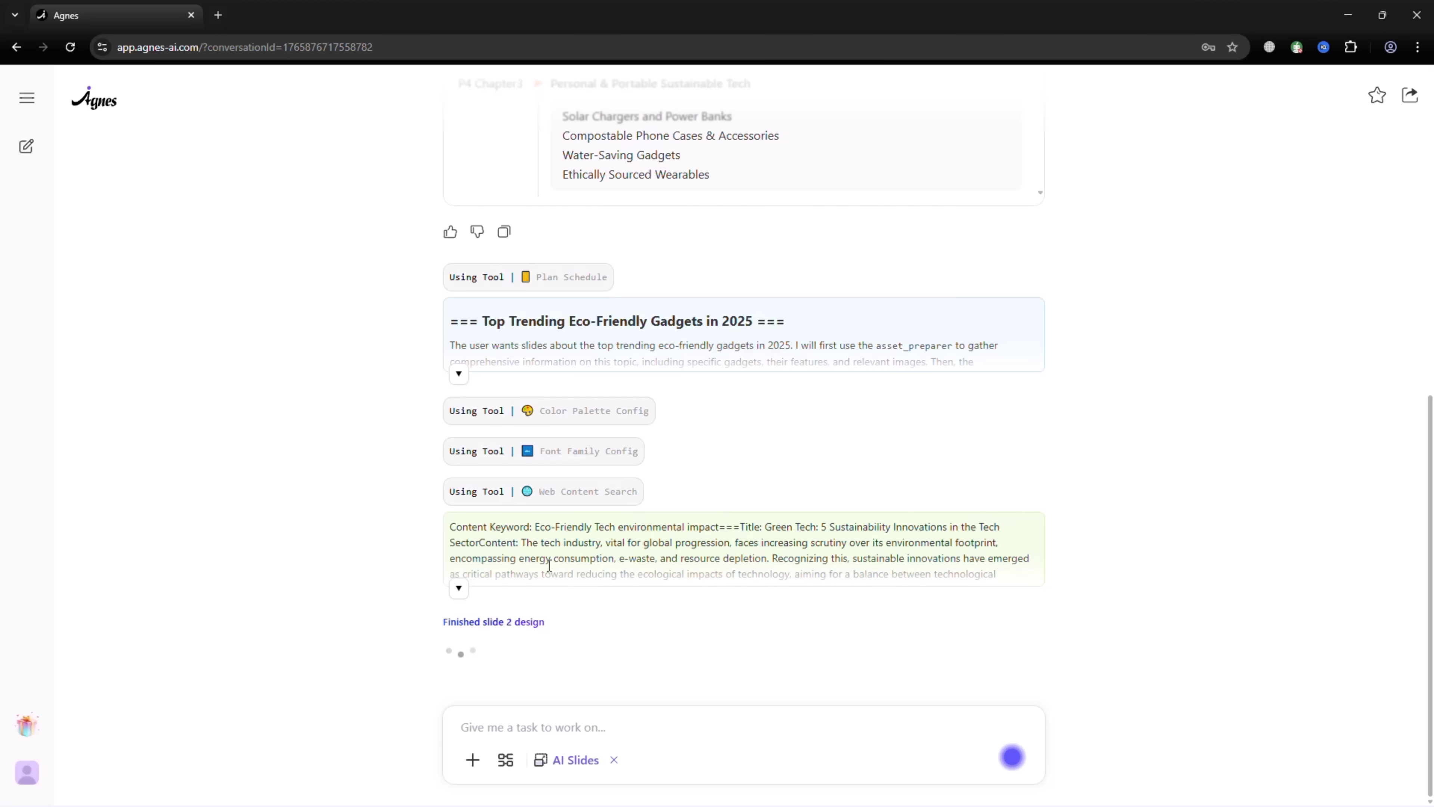
{"action": "left_click", "coordinate": [459, 587]}
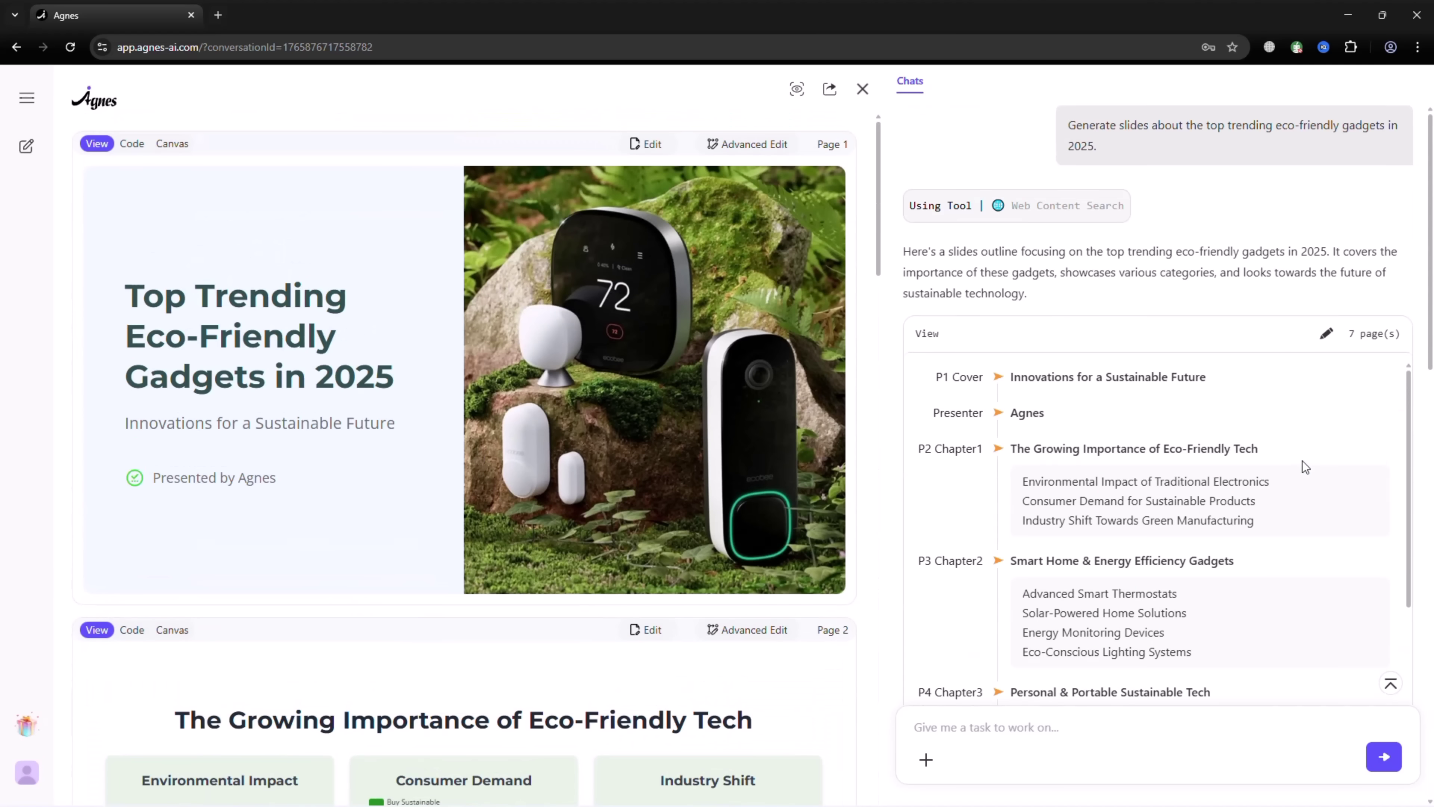
- In the full slide editor, append 'Aigenix4' to the cover title
{"action": "left_click", "coordinate": [733, 150]}
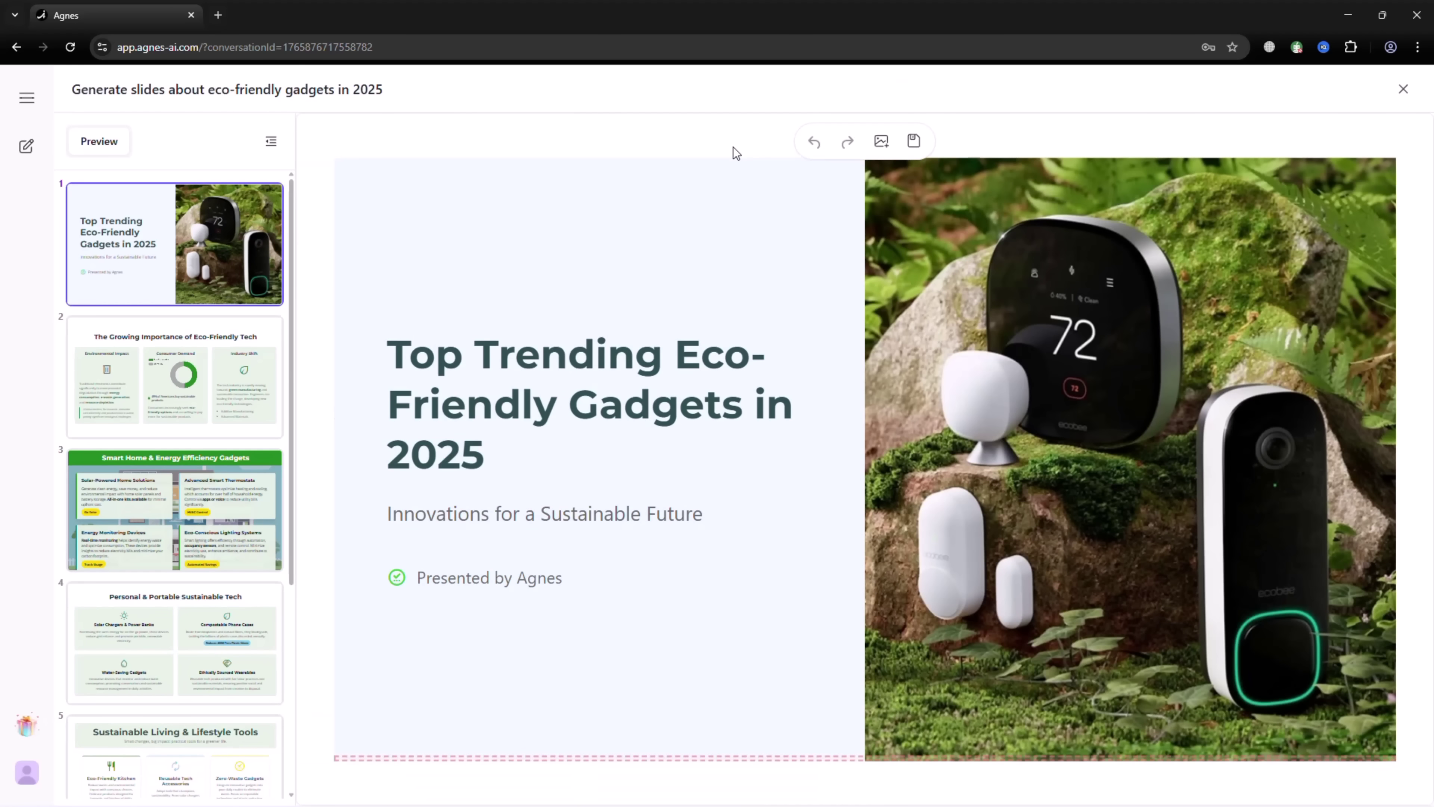
{"action": "left_click", "coordinate": [535, 464]}
{"action": "type", "text": "Aigenix4"}
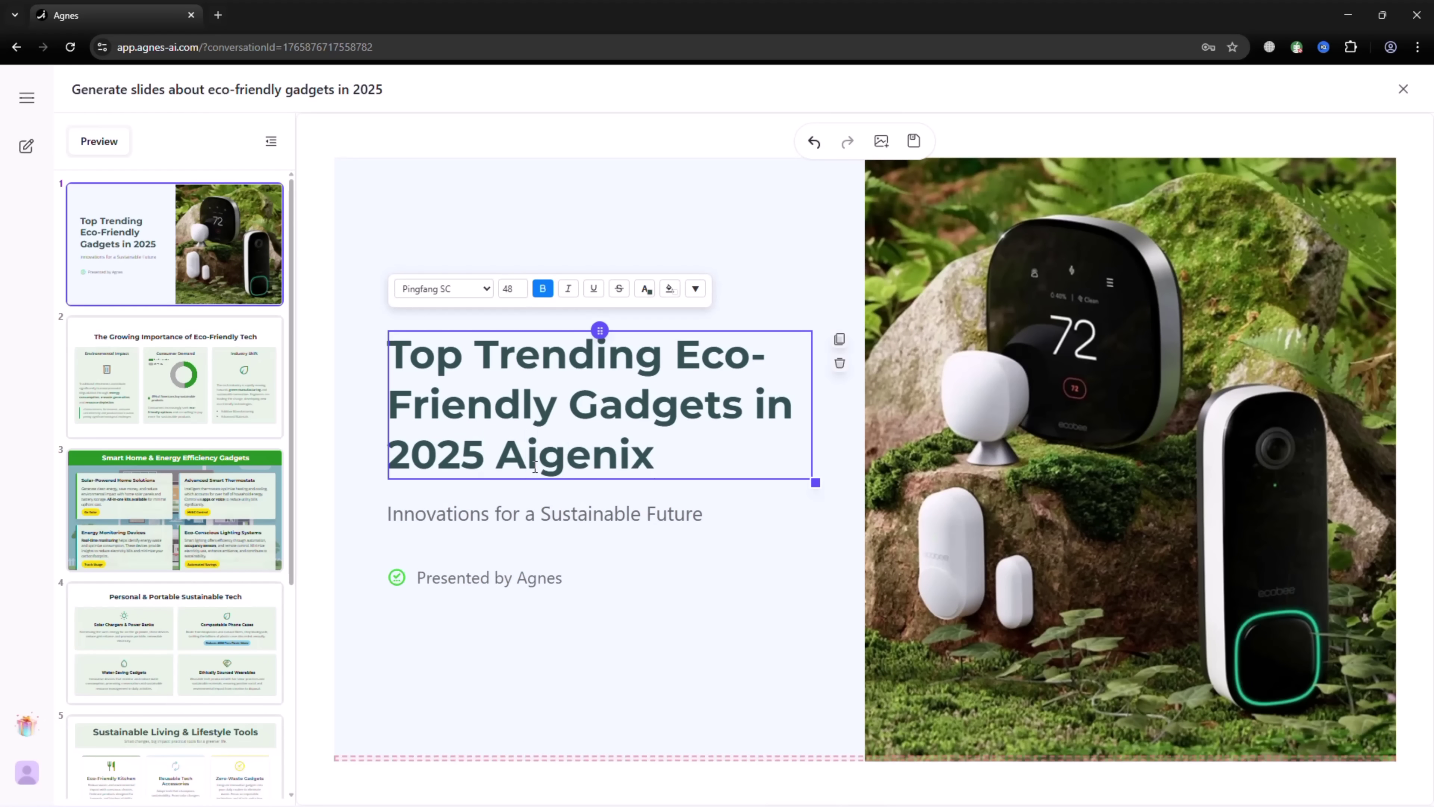
- Set the whole cover title to SimSun font in red
{"action": "triple_click", "coordinate": [717, 450]}
{"action": "left_click", "coordinate": [398, 181]}
{"action": "left_click", "coordinate": [403, 272]}
{"action": "left_click", "coordinate": [600, 181]}
{"action": "left_click", "coordinate": [740, 225]}
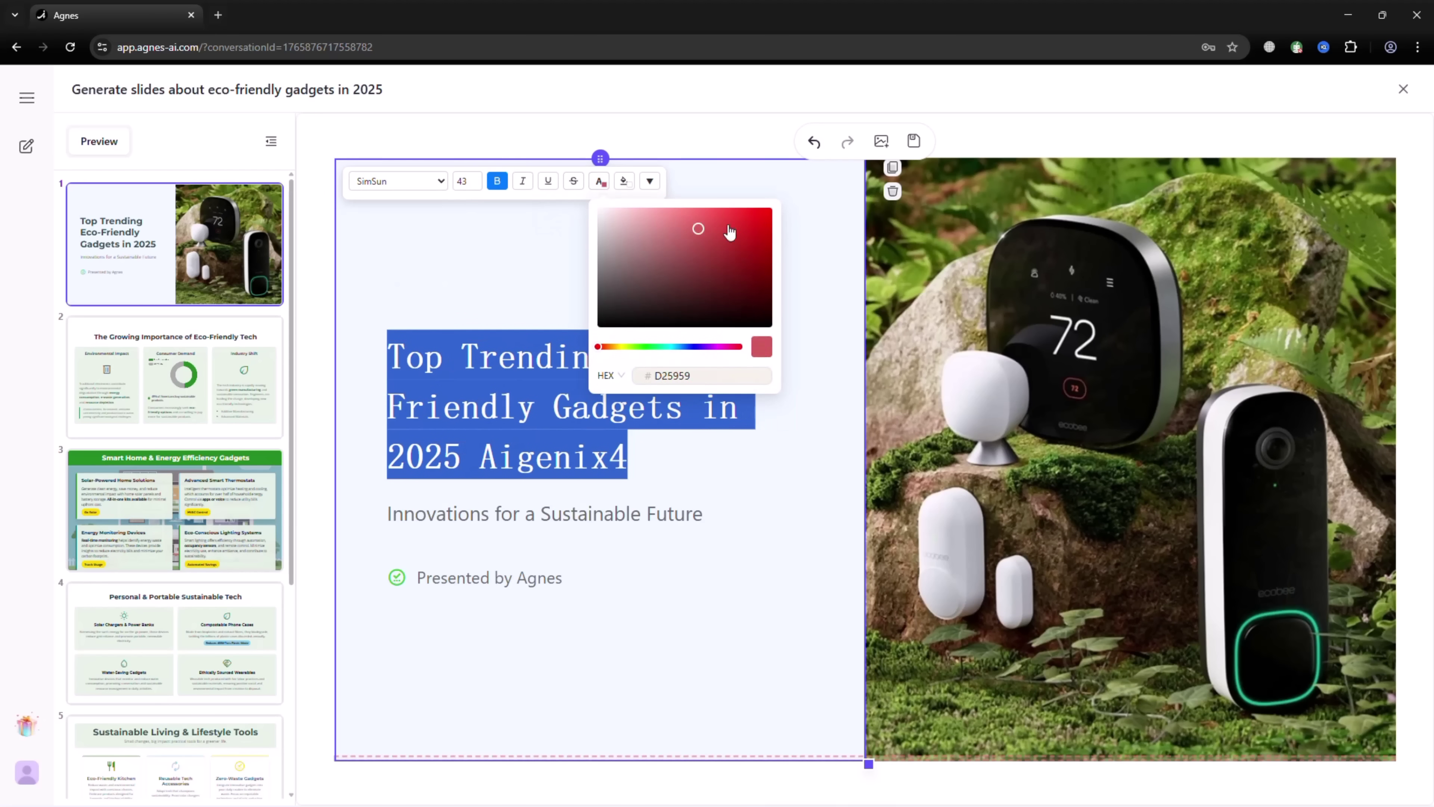
{"action": "left_click", "coordinate": [806, 307]}
- Replace the thermostat photo with the pasted smartphone image and save the slide
{"action": "key", "text": "ctrl+v"}
{"action": "left_click_drag", "start_coordinate": [418, 237], "coordinate": [960, 243]}
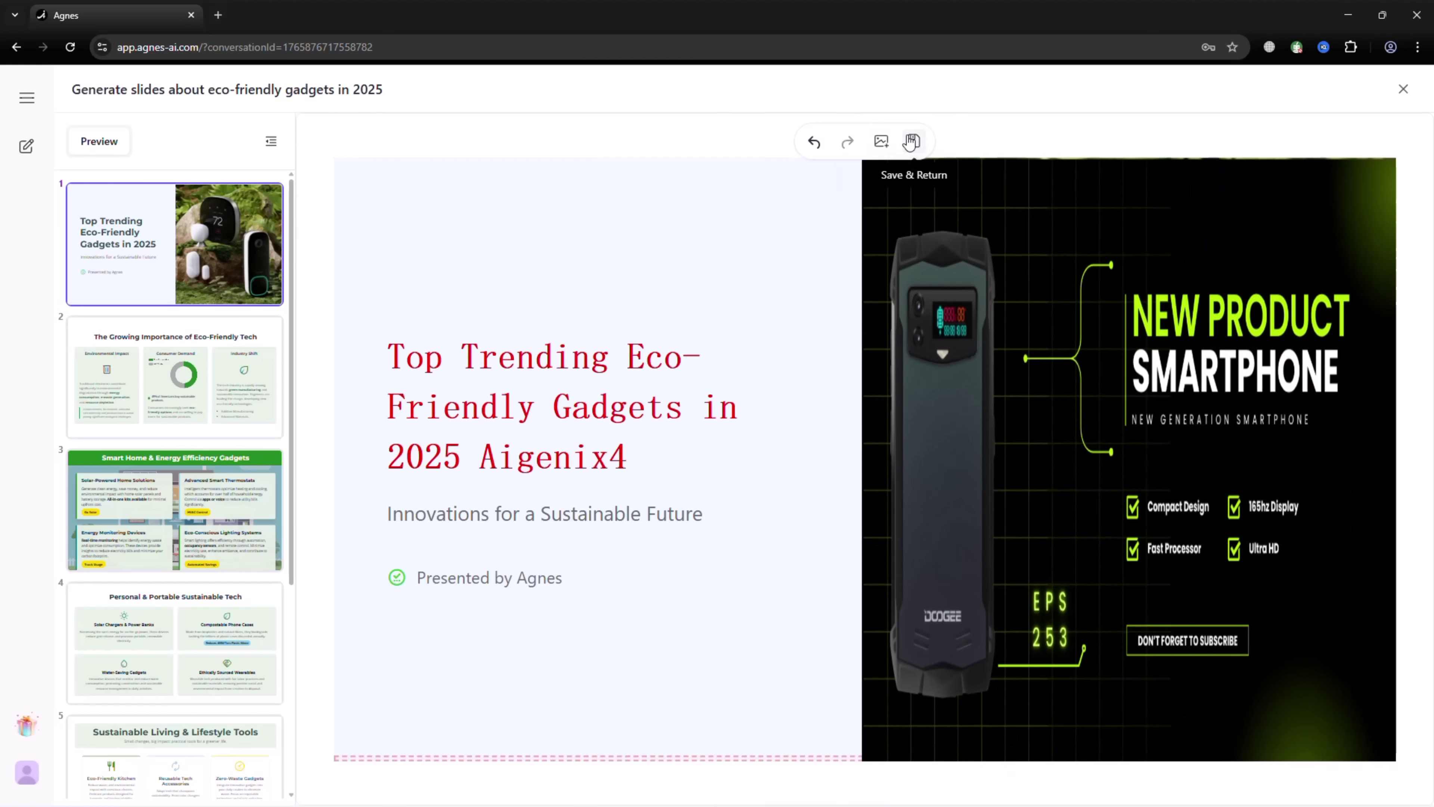
{"action": "left_click", "coordinate": [913, 140]}
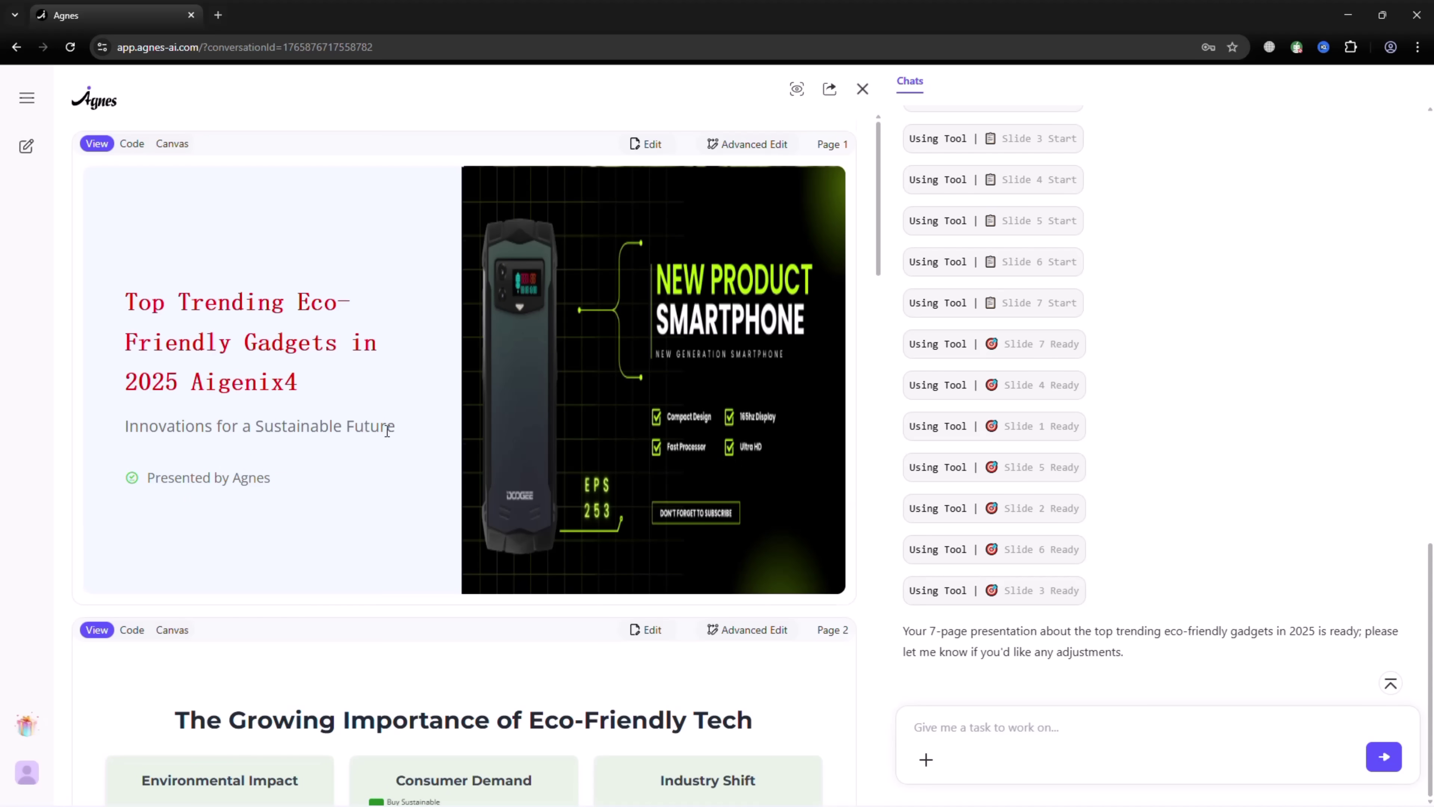
- Request an AI Sheet report on European eco-friendly product sales trends with the sales PDF attached
{"action": "scroll", "coordinate": [387, 431], "scroll_direction": "down", "scroll_amount": 10}
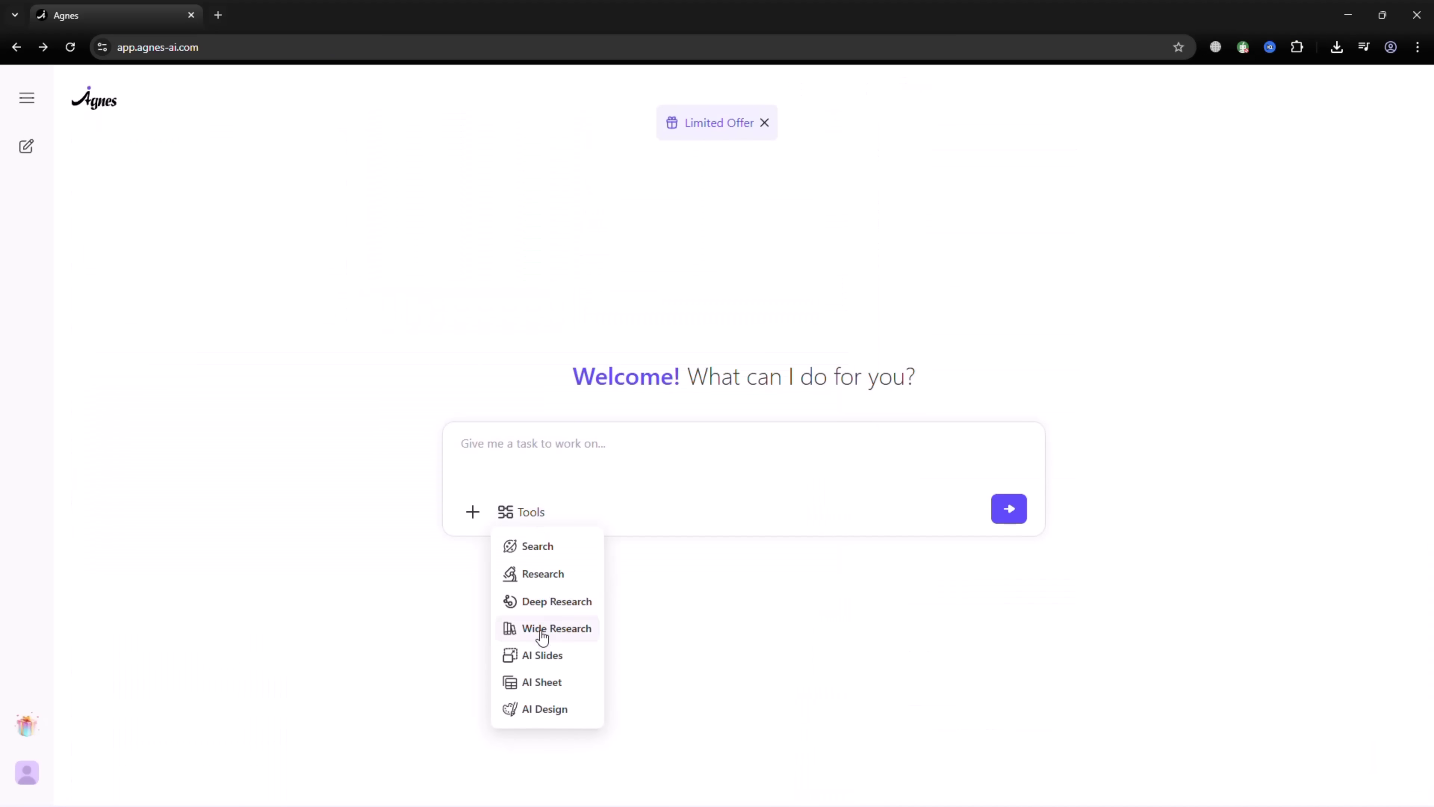
{"action": "left_click", "coordinate": [542, 682]}
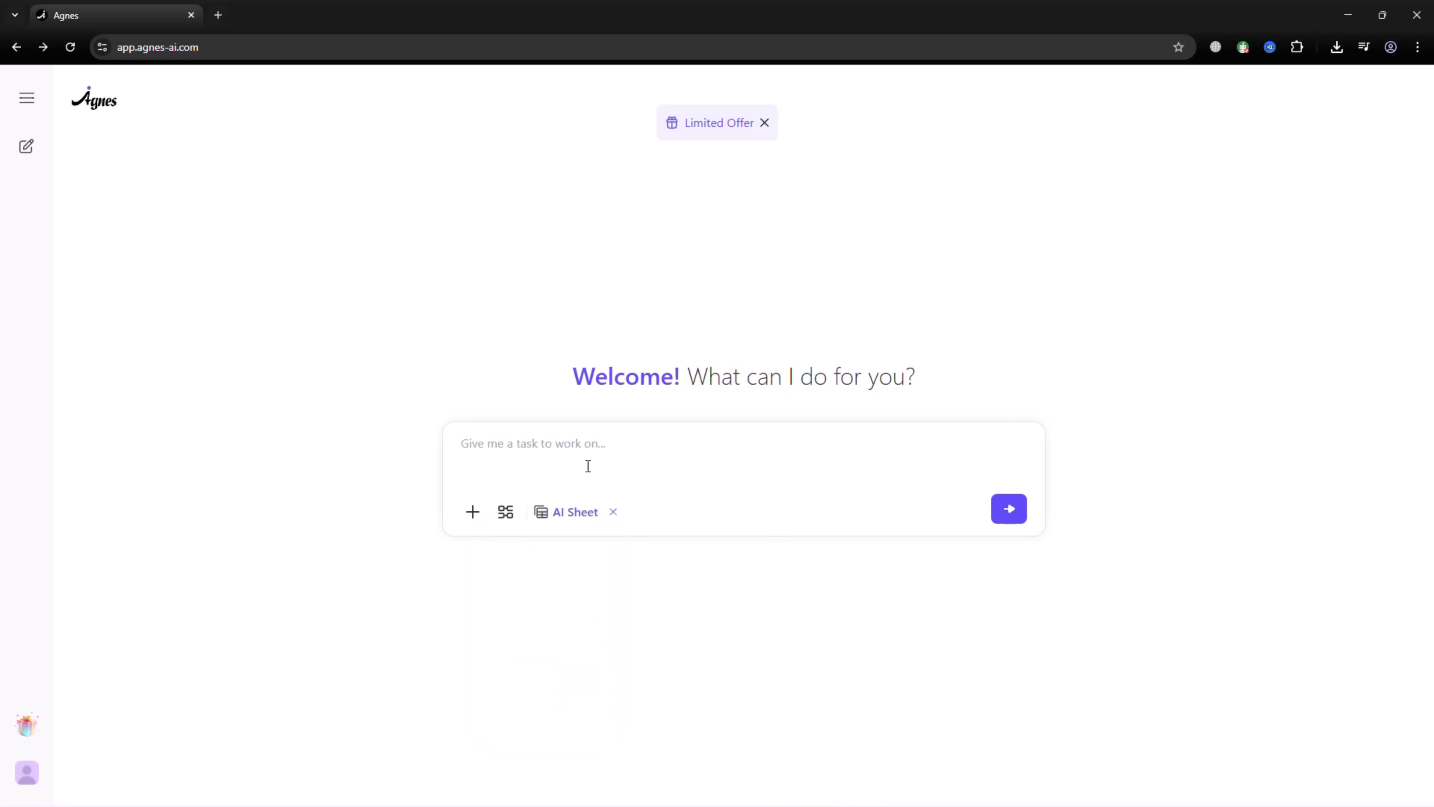
{"action": "key", "text": "ctrl+v"}
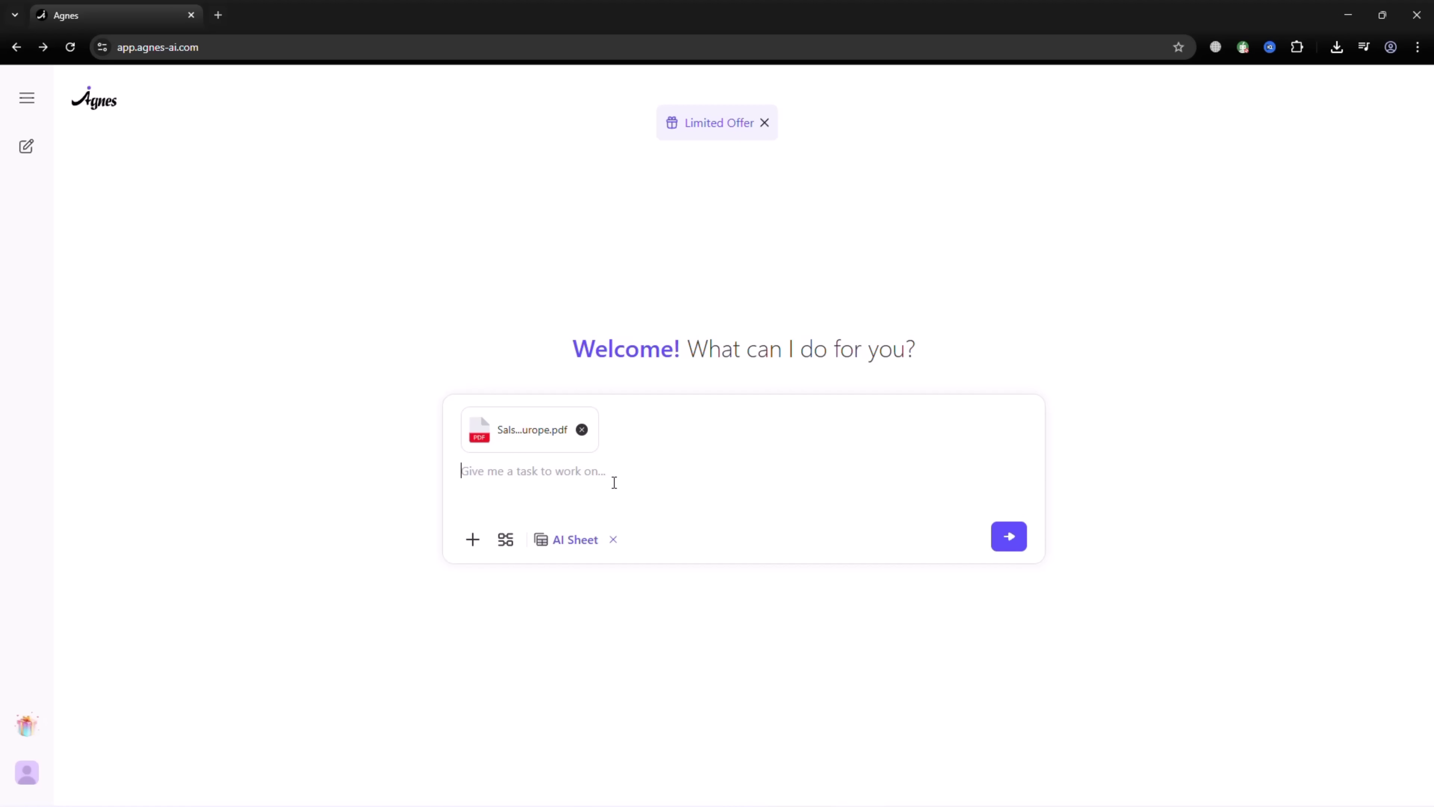
{"action": "type", "text": "Sales trends for eco-friendly products across Europe in the past year"}
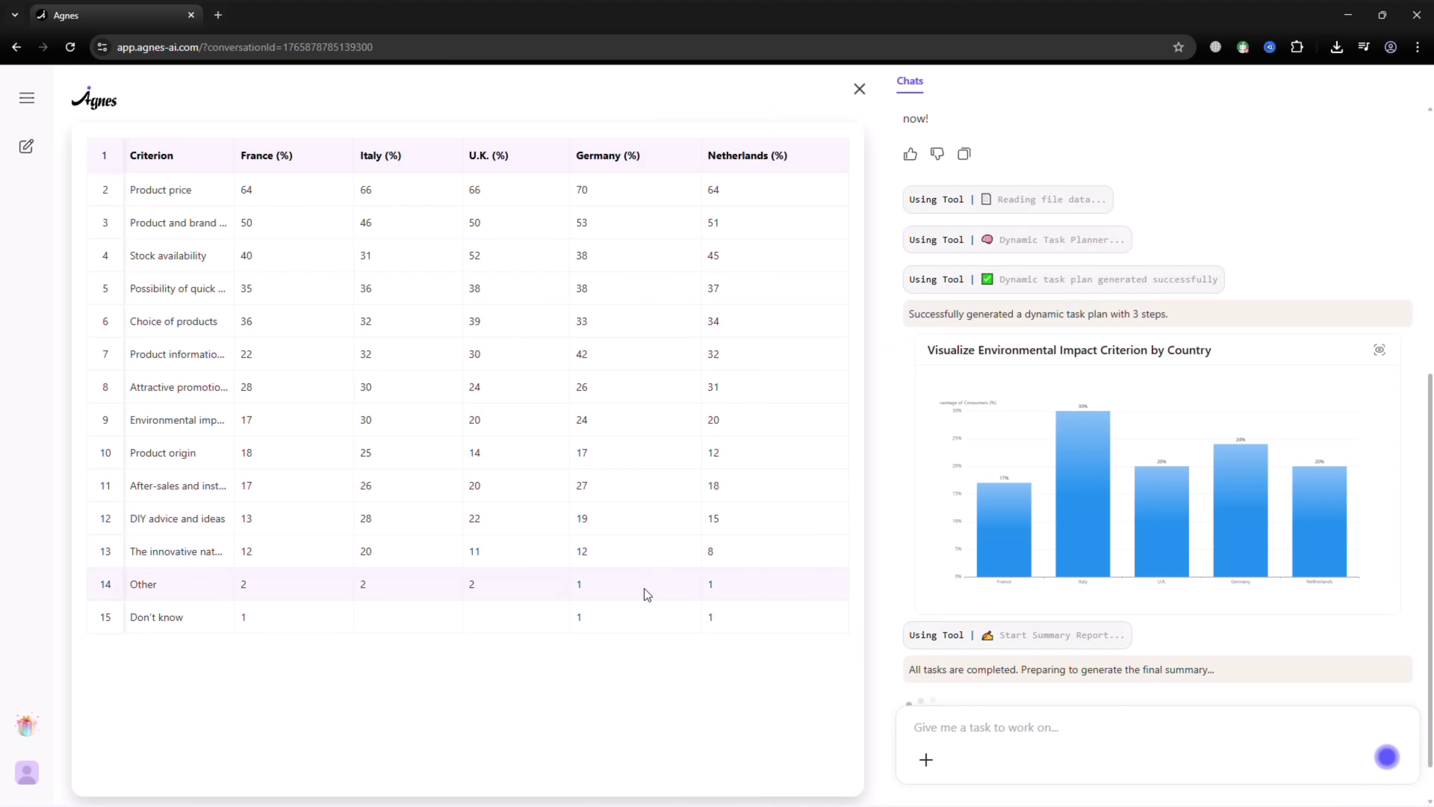
{"action": "mouse_move", "coordinate": [1081, 499]}
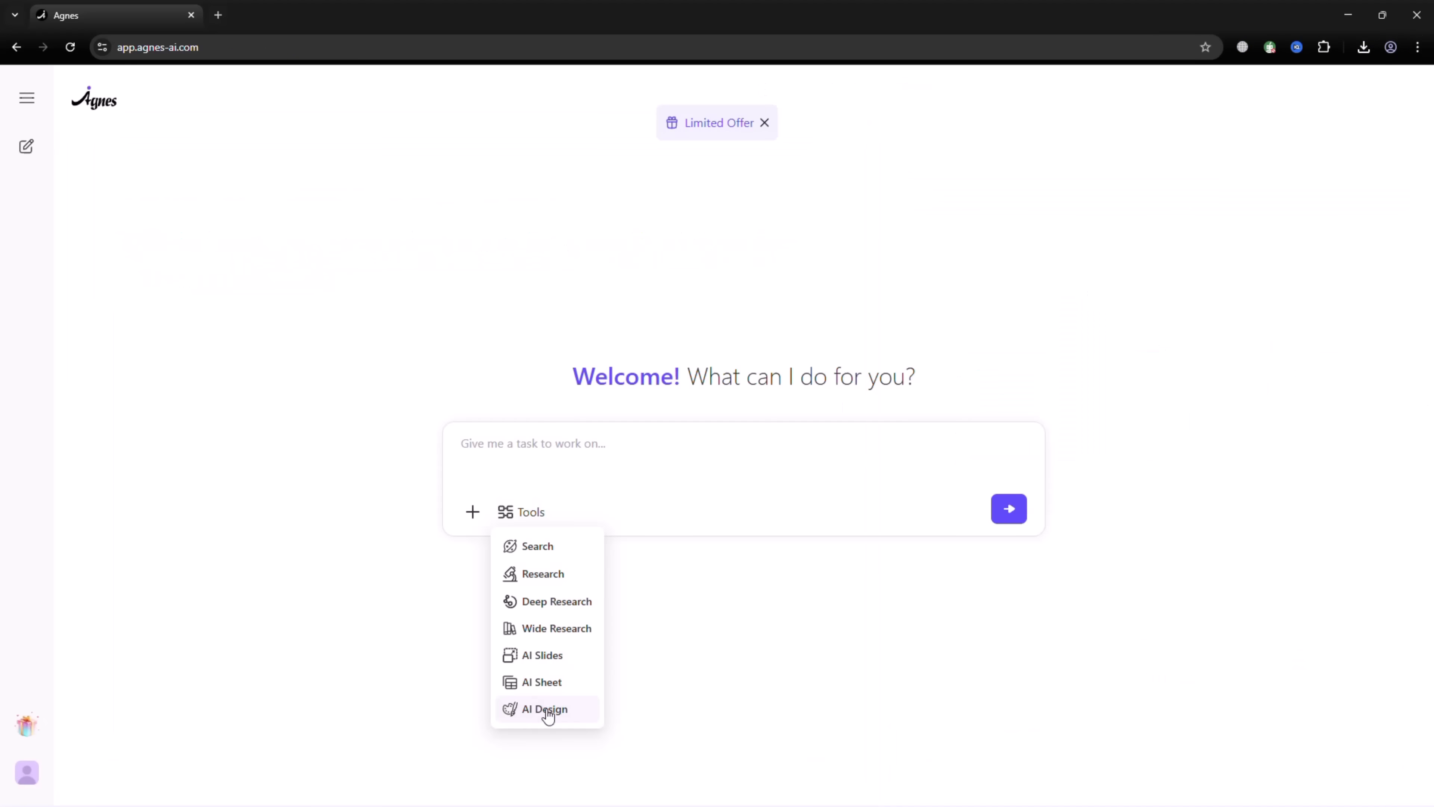
- Switch the task prompt to AI Design mode for the anime-style comic visuals
{"action": "left_click", "coordinate": [548, 710]}
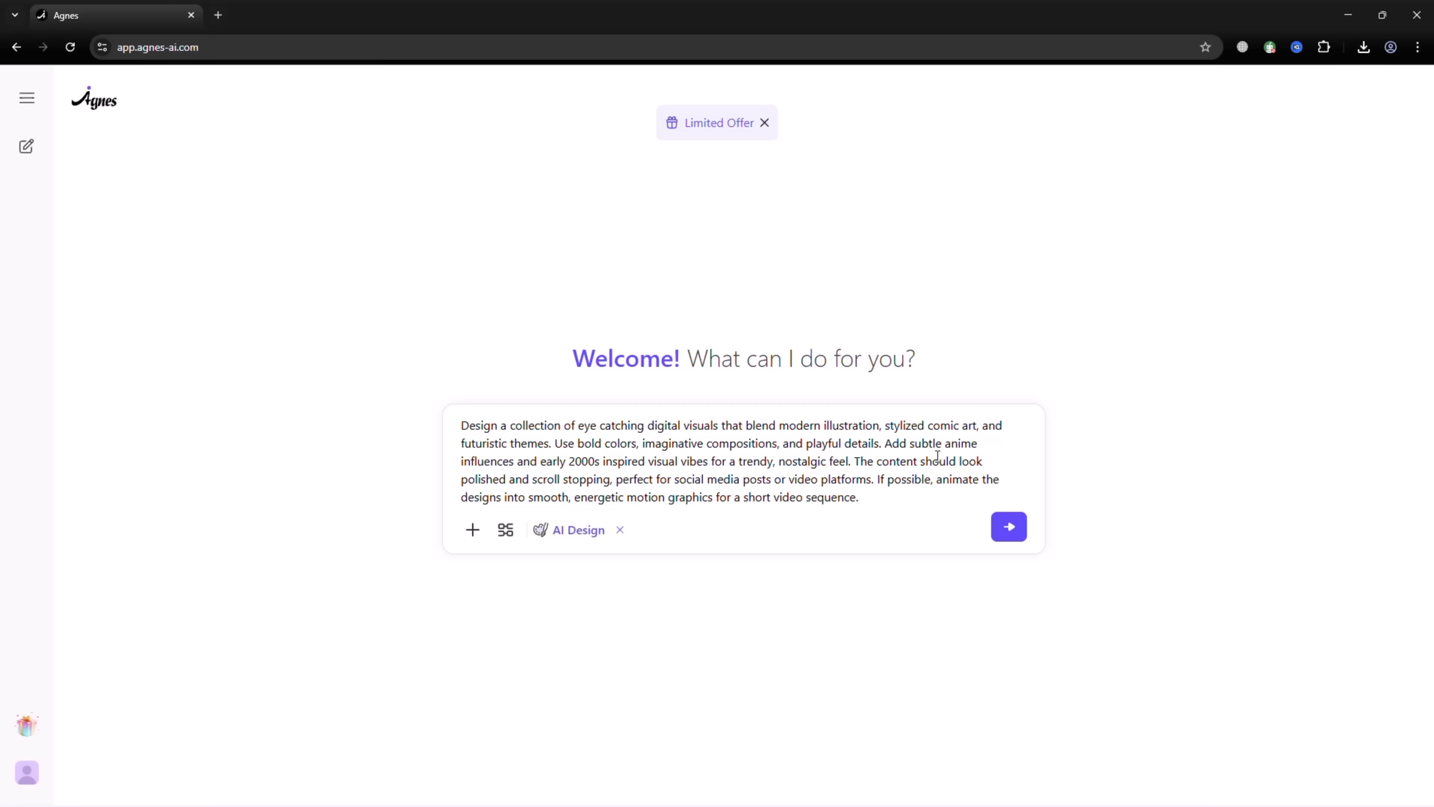
- Send the visual design request, move the Sci-Fi Gadget Reveal visual left, then enter the account password
{"action": "left_click", "coordinate": [1011, 528]}
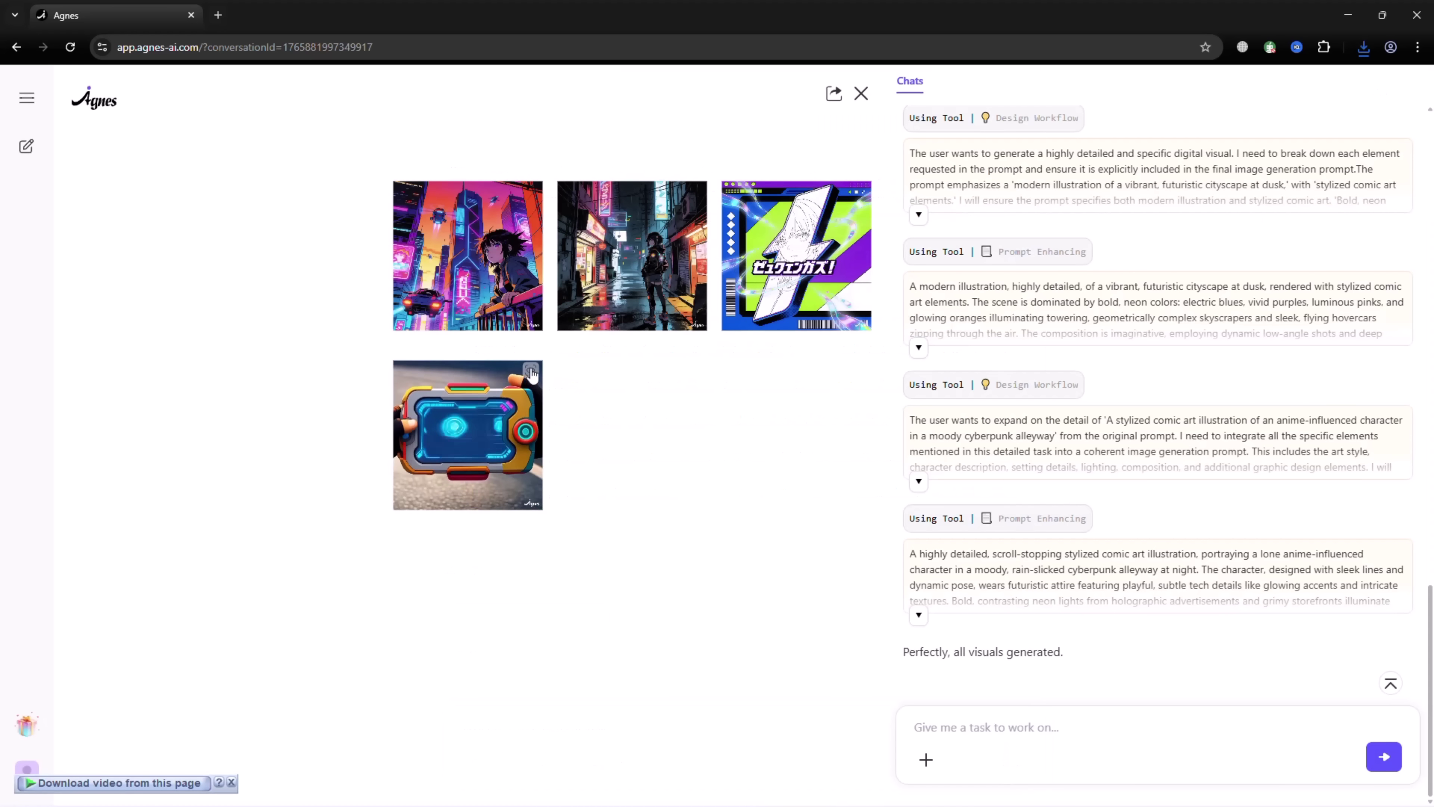
{"action": "left_click", "coordinate": [536, 440]}
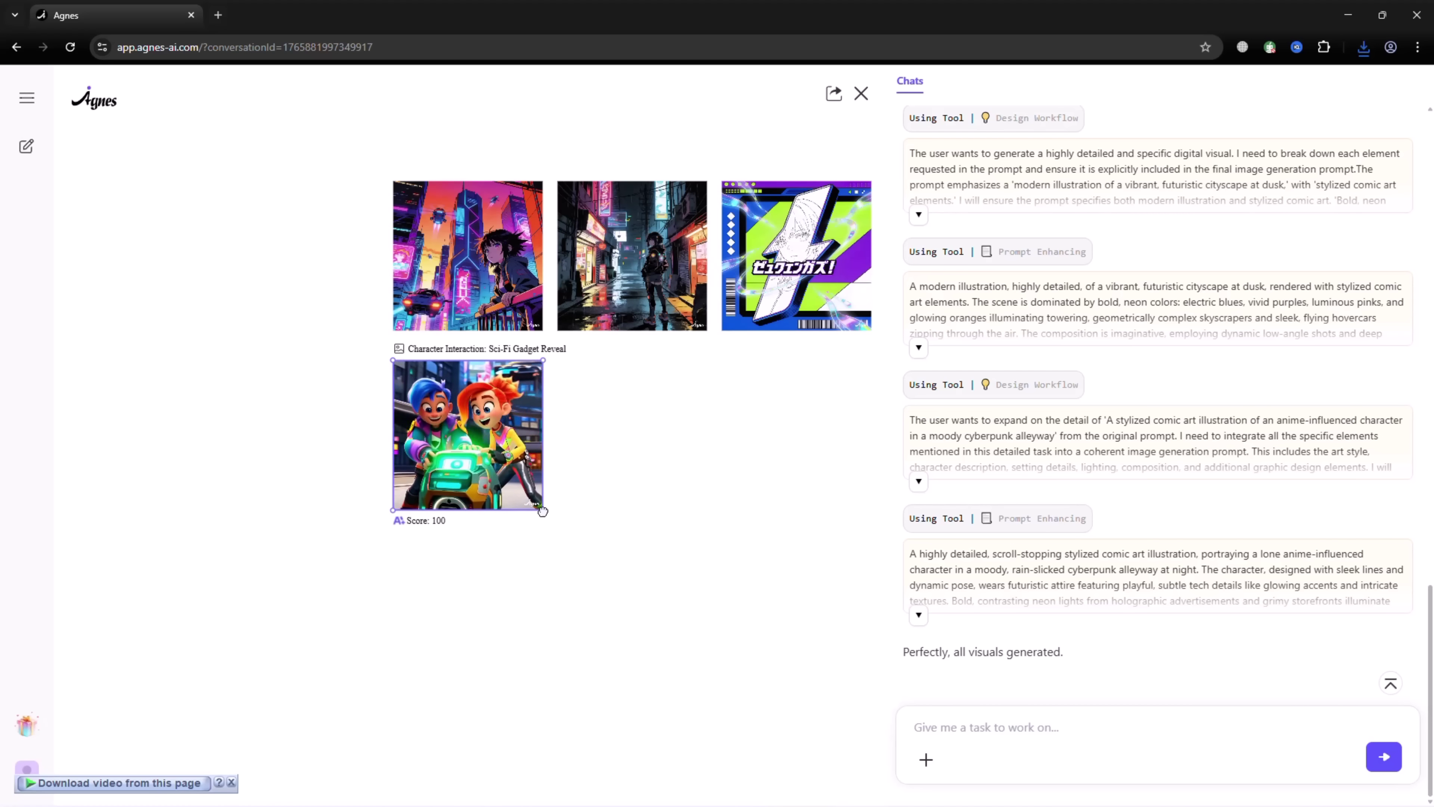
{"action": "left_click_drag", "start_coordinate": [545, 501], "coordinate": [478, 522]}
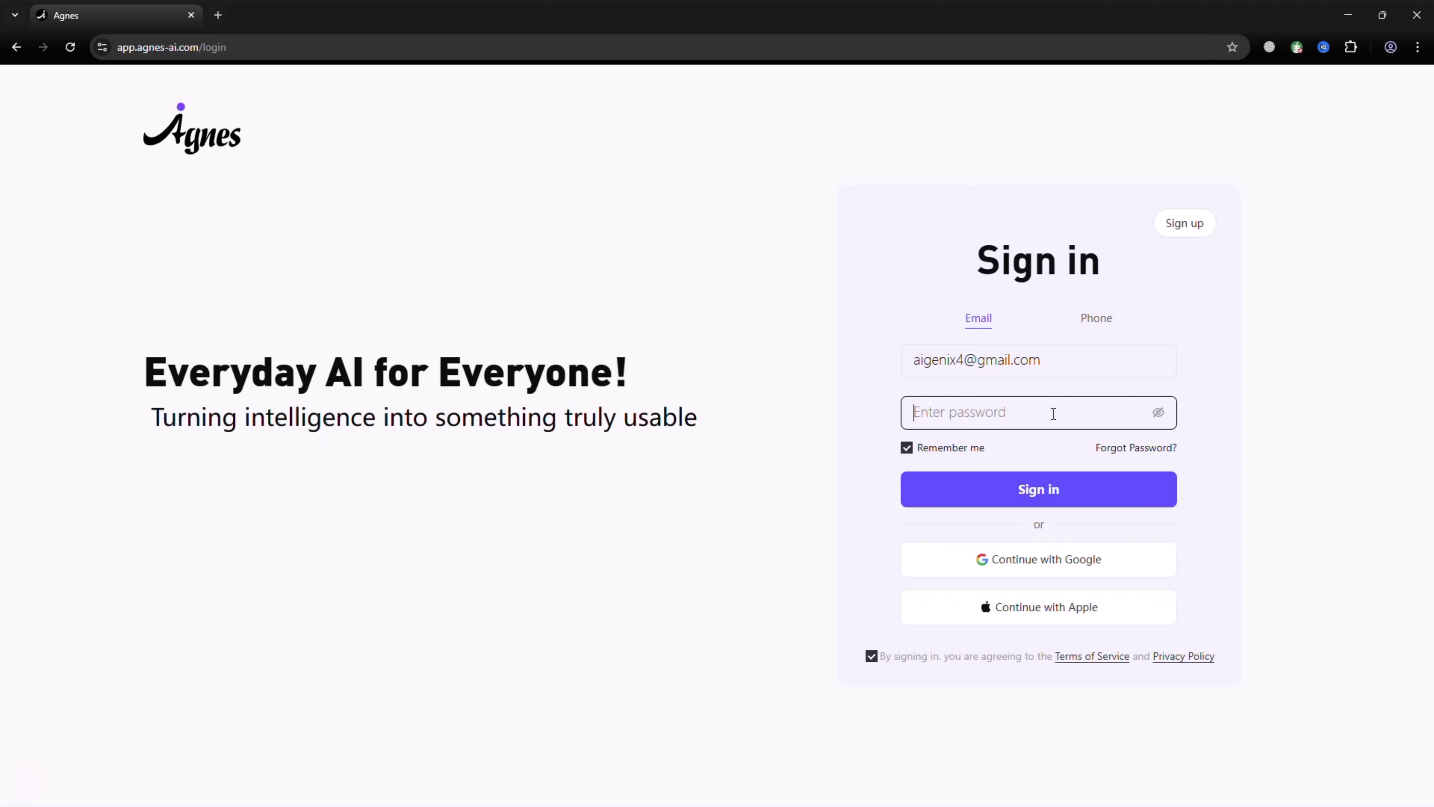
{"action": "type", "text": "••"}
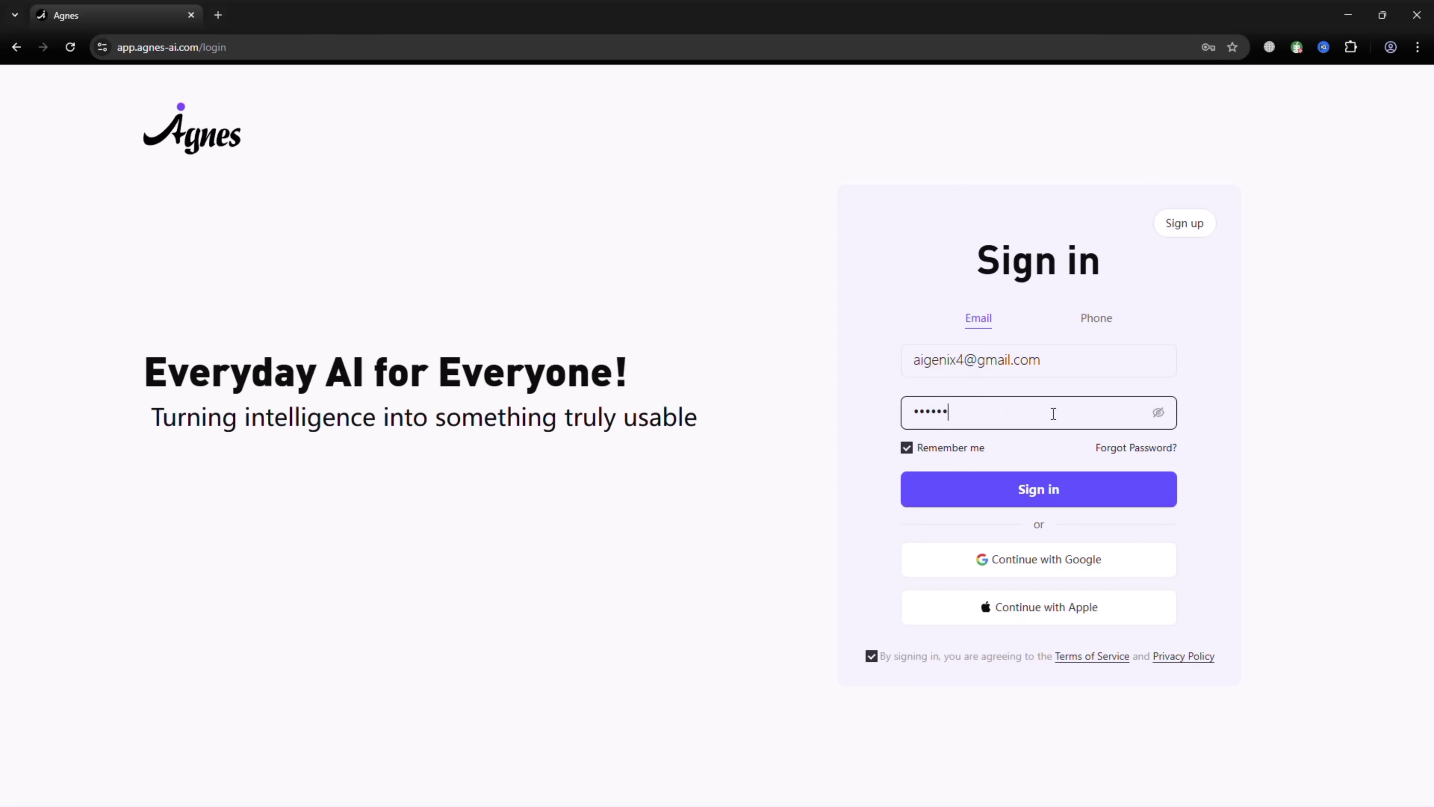